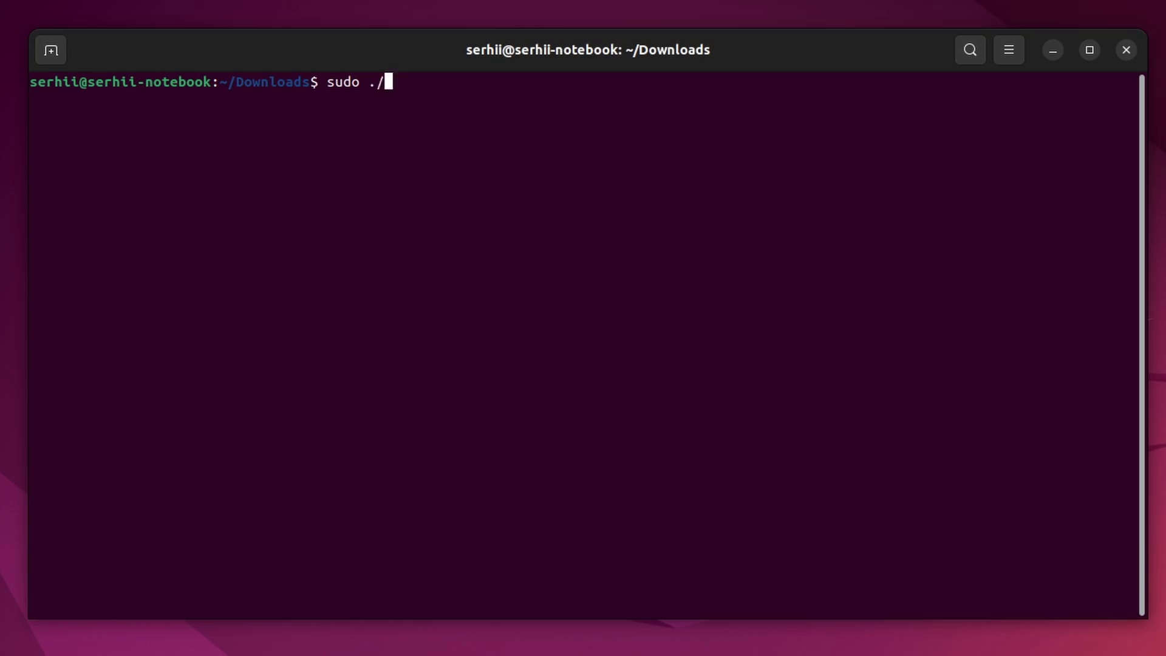
type("--help")
Step: Print the netinstall-cli usage help with sudo ./netinstall-cli --help in Downloads
key("Return")
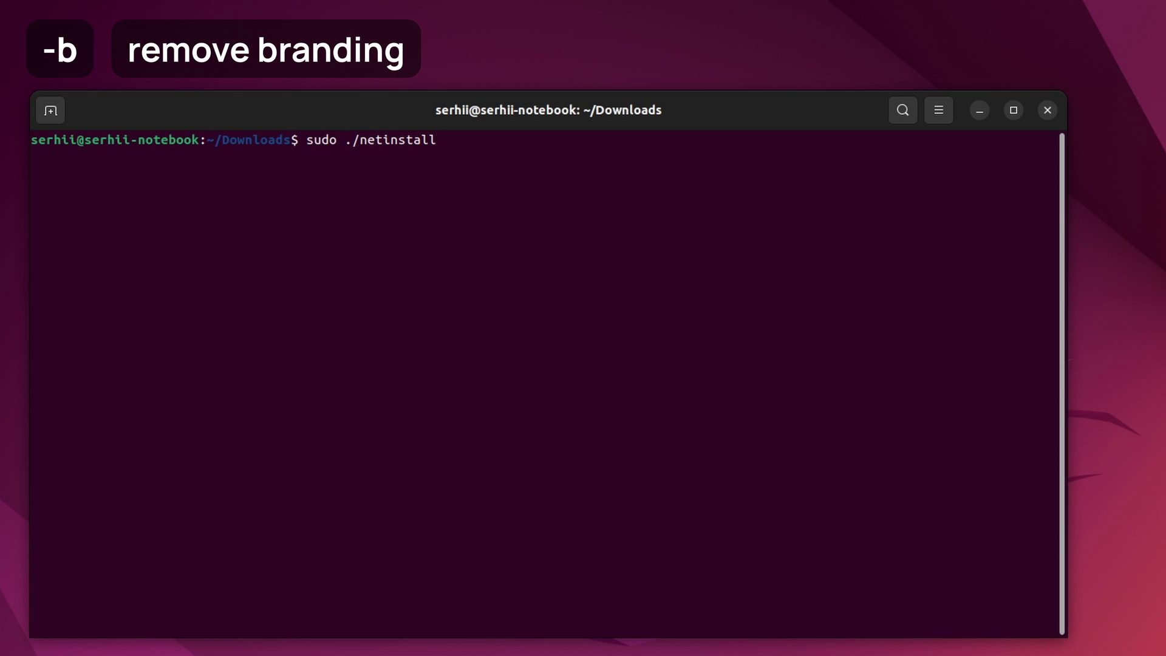
Step: Flash routeros-7.15rc2-arm64.npk on enx0050b61d4b3c with -b, then -b -r, and connect in WinBox
type("enx0050b61d4b3c")
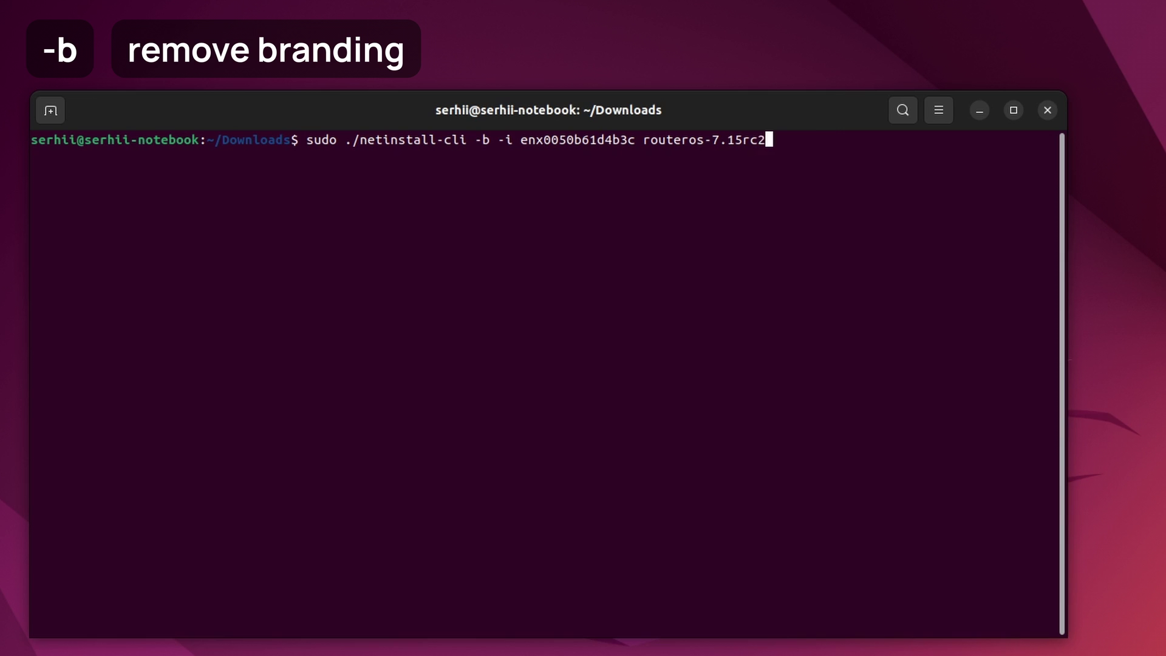
key("Return")
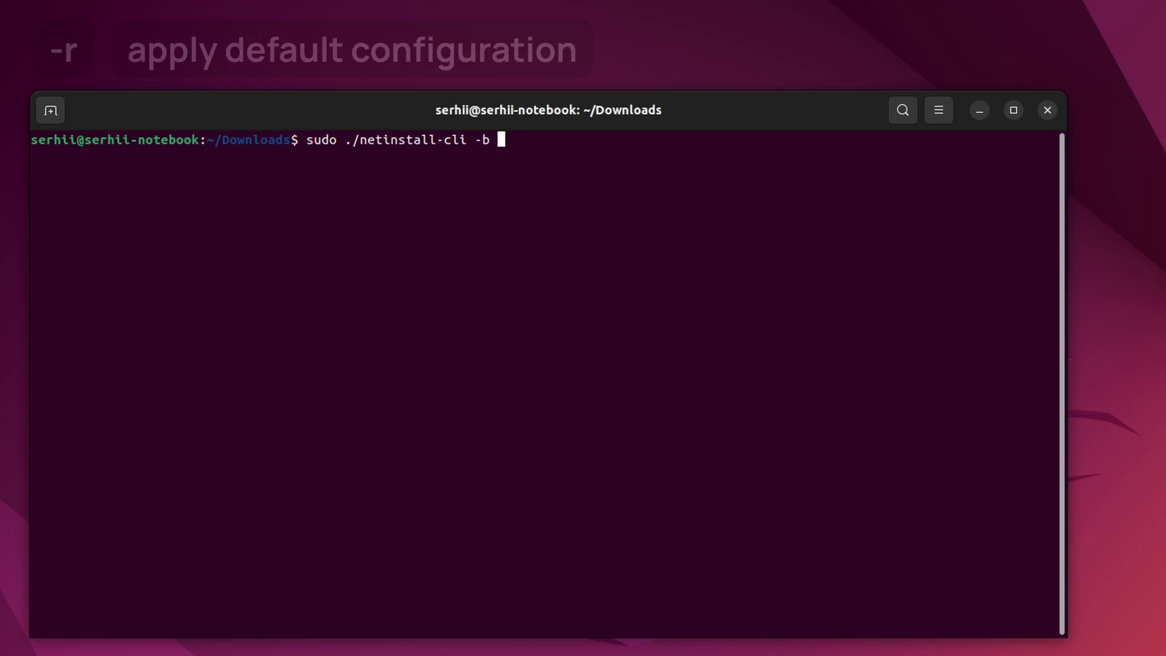
type("enx0050b61d4b3c routeros-7.15rc2-arm64.npk")
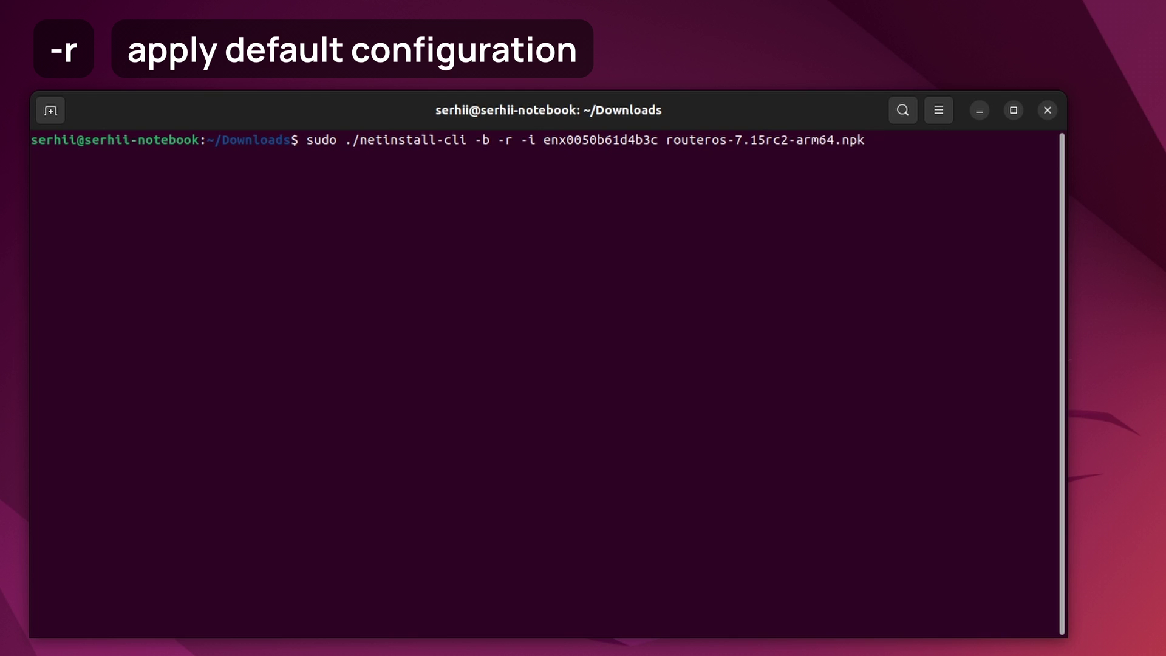
key("Return")
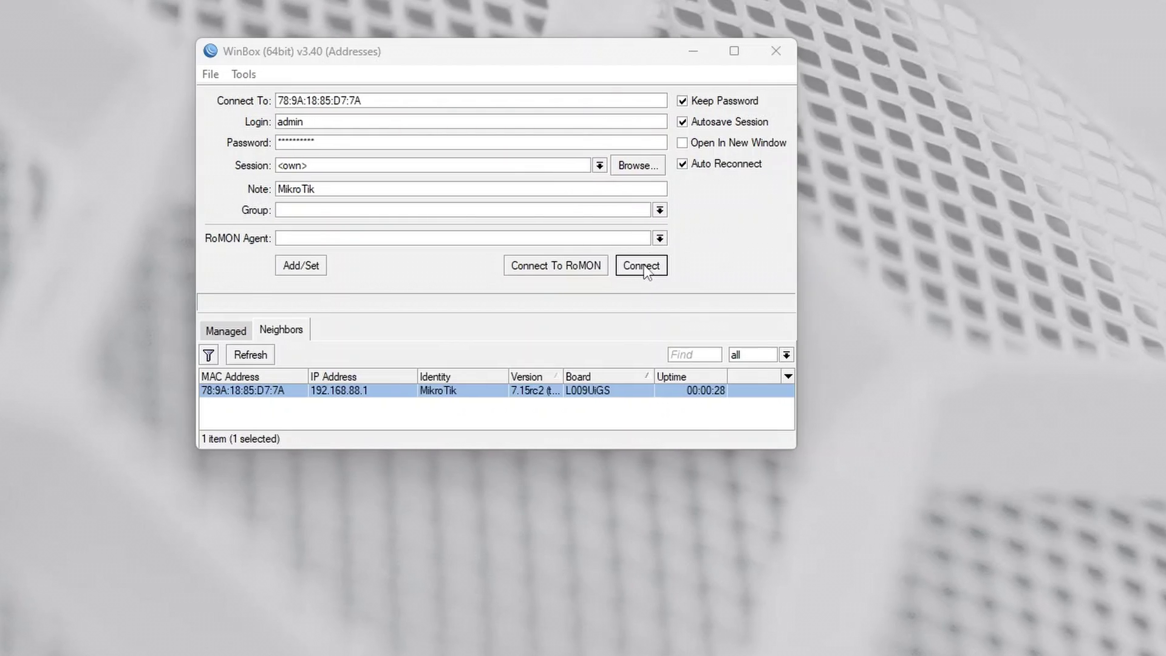
left_click(649, 268)
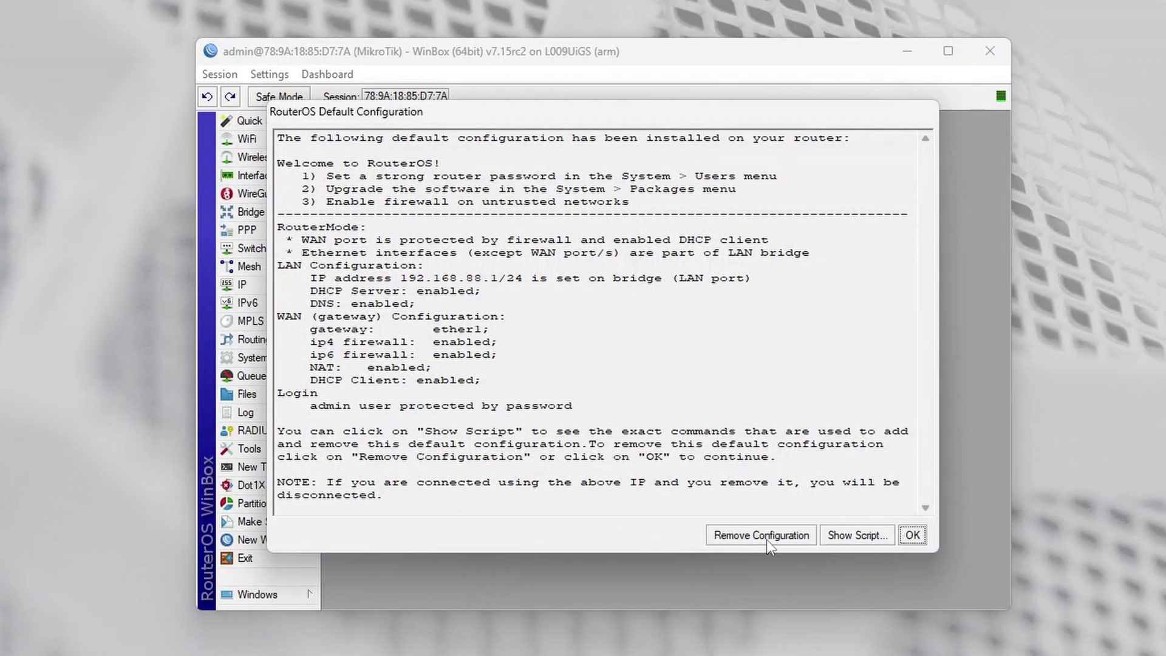
Step: Remove the router's default configuration, then view and close its configuration script in WinBox
left_click(743, 538)
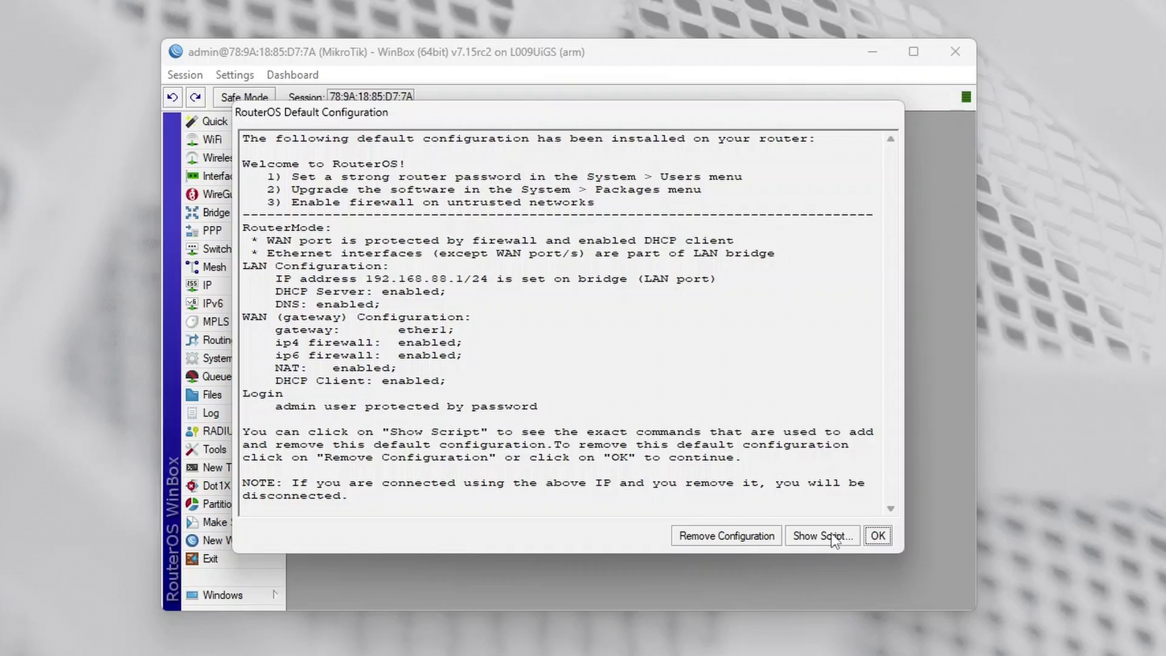
left_click(832, 533)
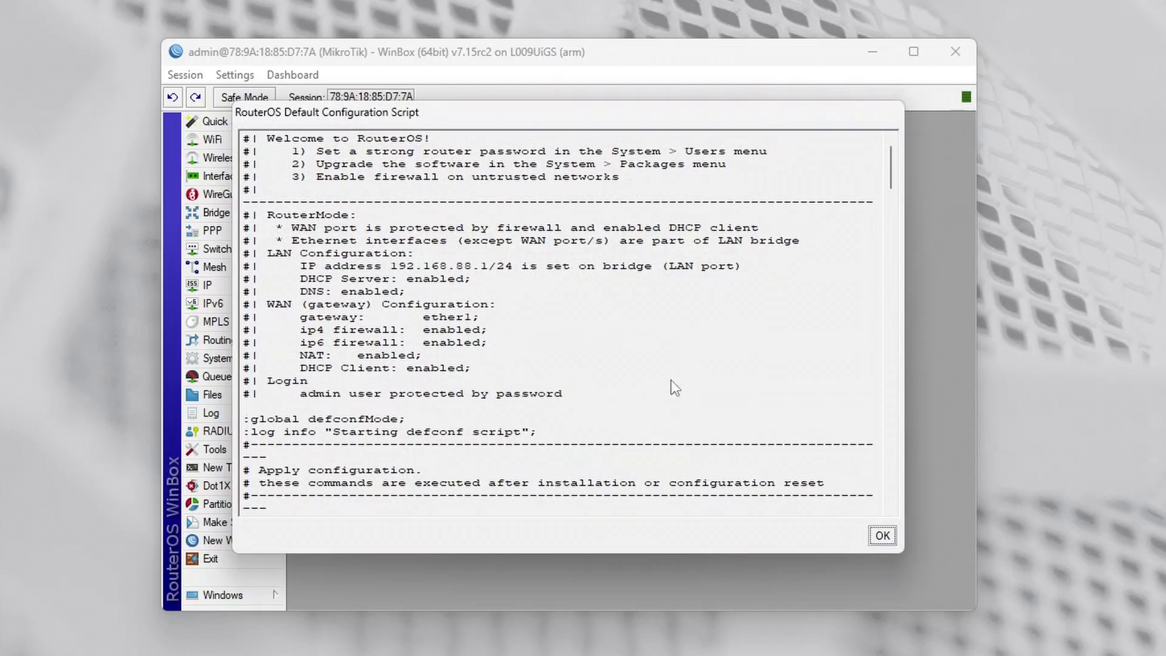
left_click_drag(892, 159, 932, 492)
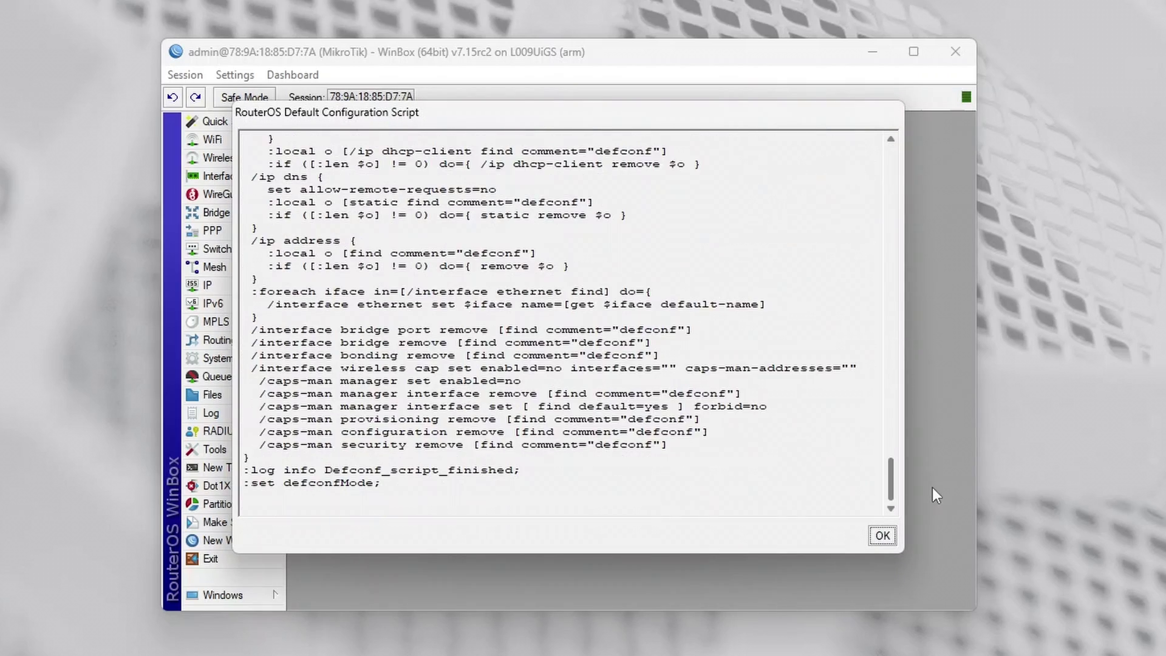
left_click(882, 537)
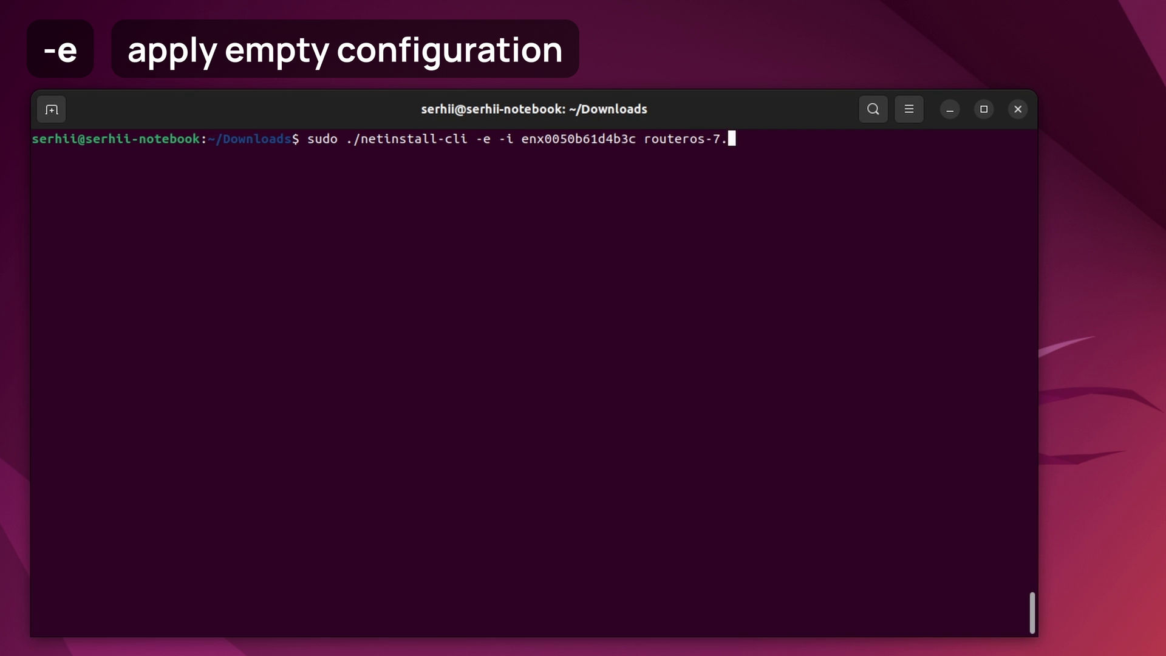
Step: Flash the router with an empty config (-e), then see -e -r rejected as conflicting
key("Return")
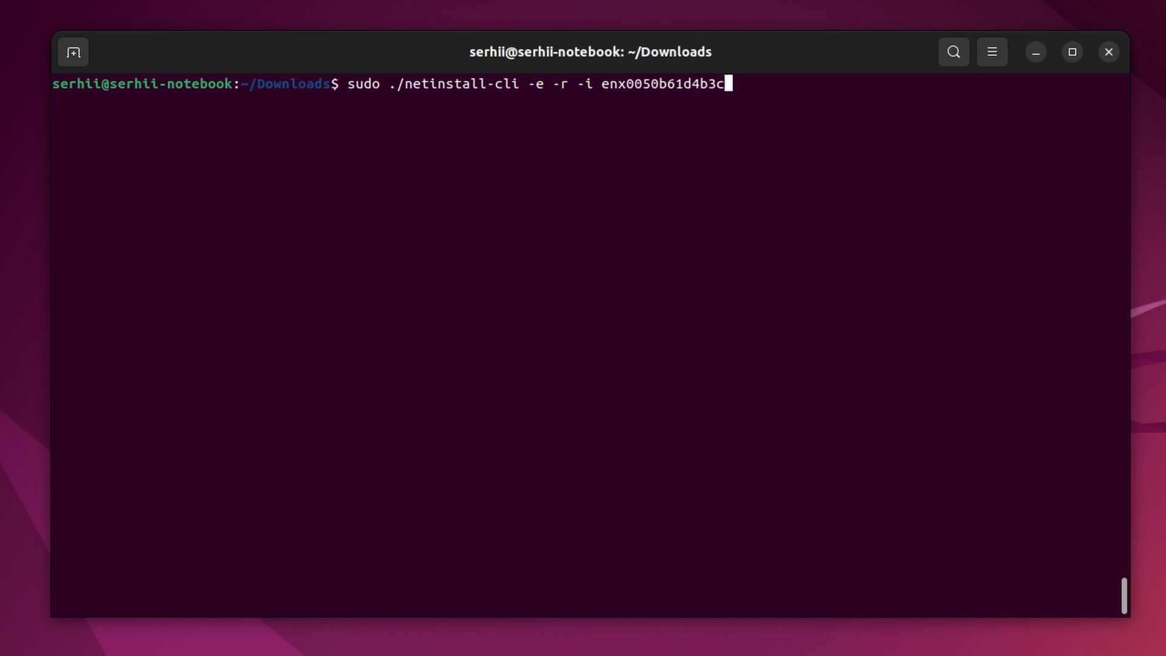
type("rc2-arm64.npk")
key("Return")
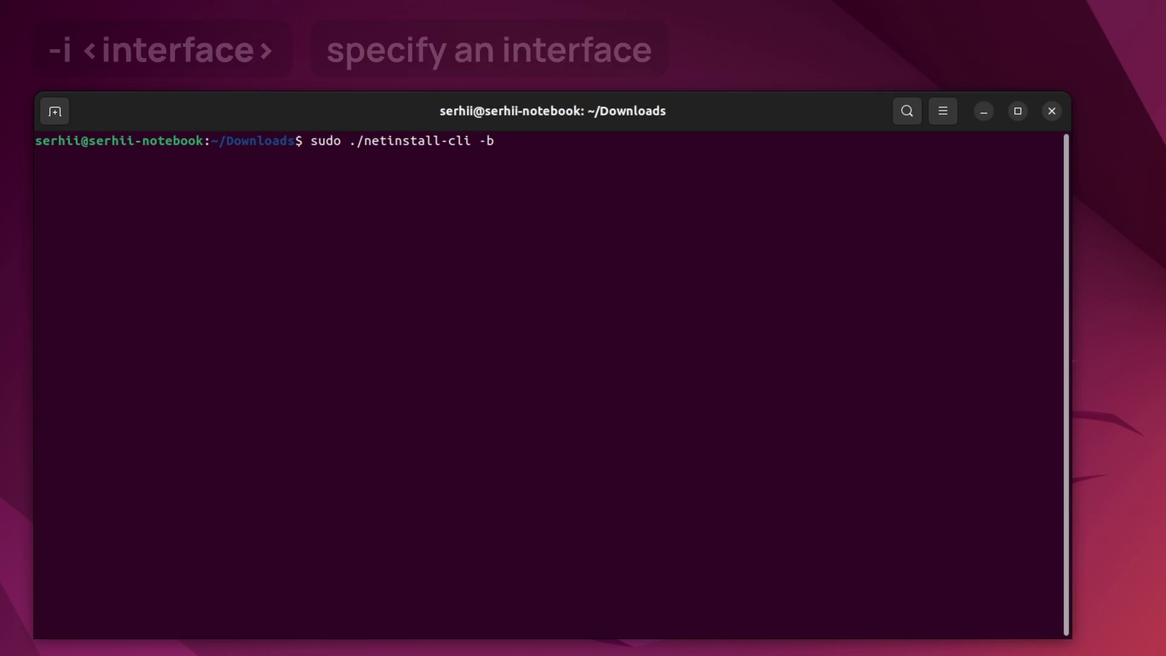
type(" -i enx0050b61d4b3c routeros-")
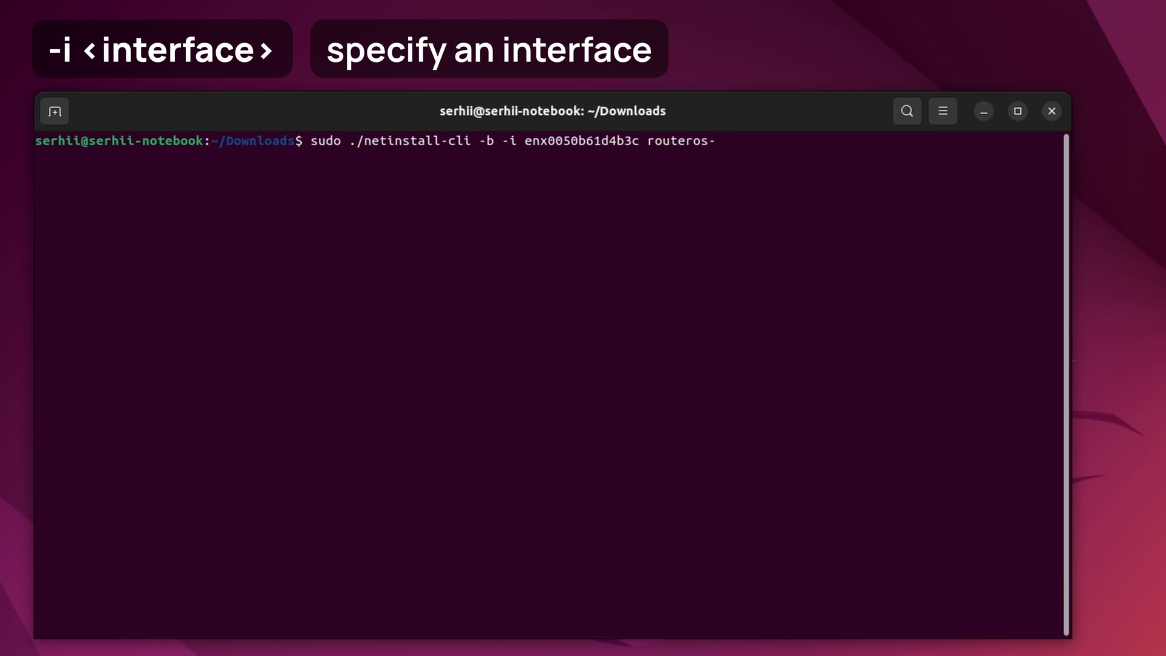
Step: Run netinstall -b on enx0050b61d4b3c, then -e -a 192.168.88.3 with the RouterOS npk
key("Return")
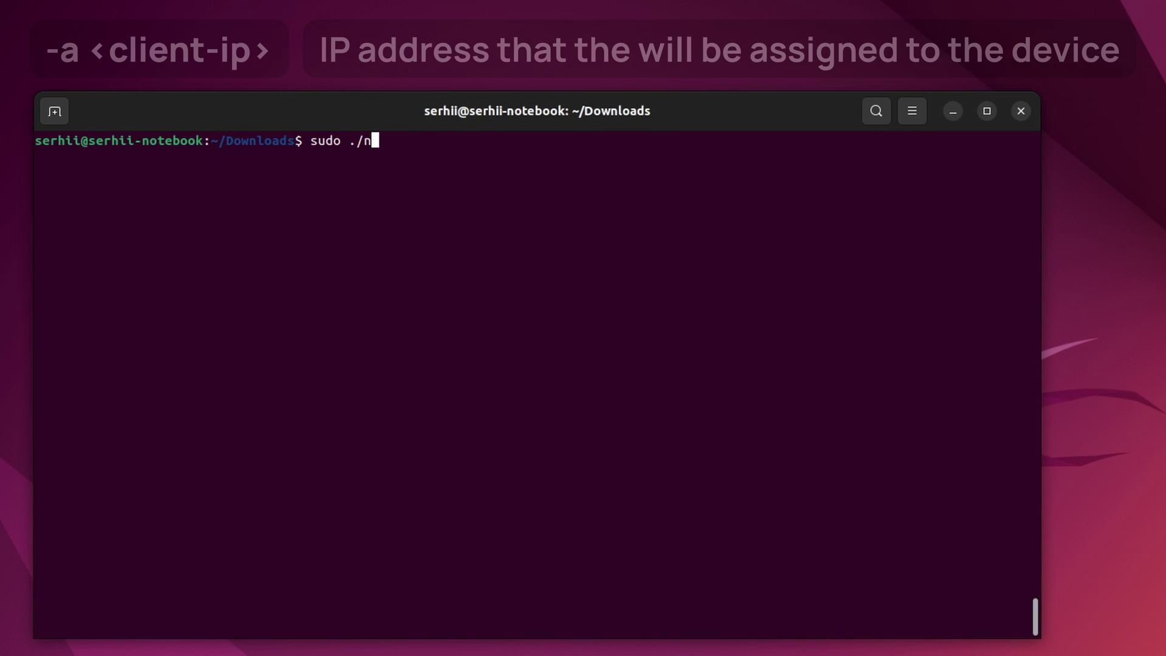
type("etinstall-cli -e -a 192.168.88.3 routeros-7.15rc2-arm64.npk")
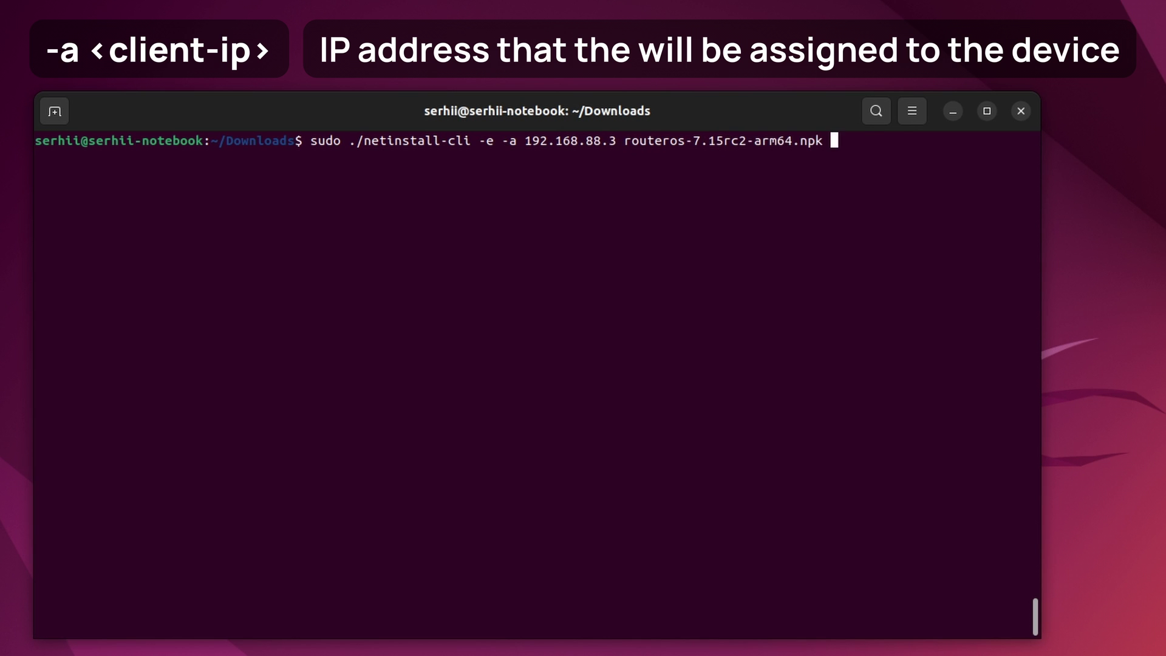
key("Return")
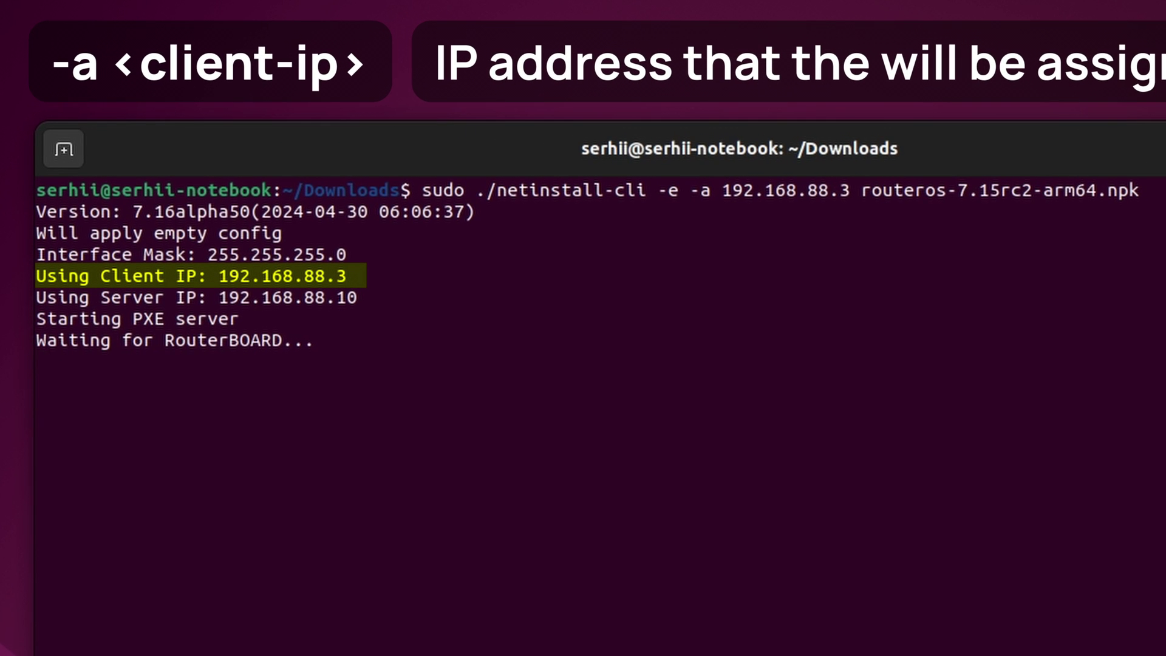